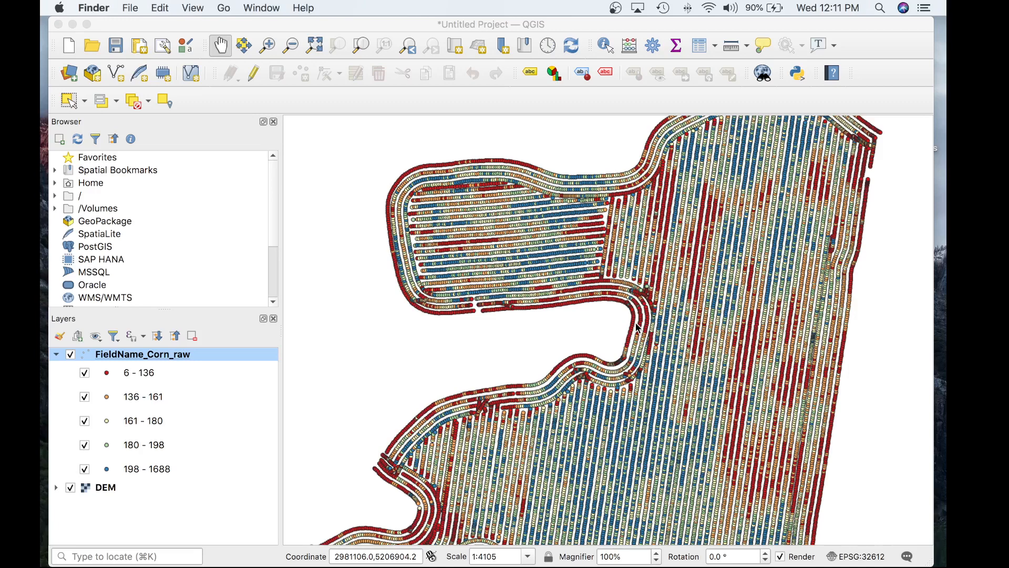
Switch to WhiteboxTools Runner and open the RemoveFieldEdgePoints tool from the Precision Agriculture toolbox
{"action": "key", "text": "ctrl+Right"}
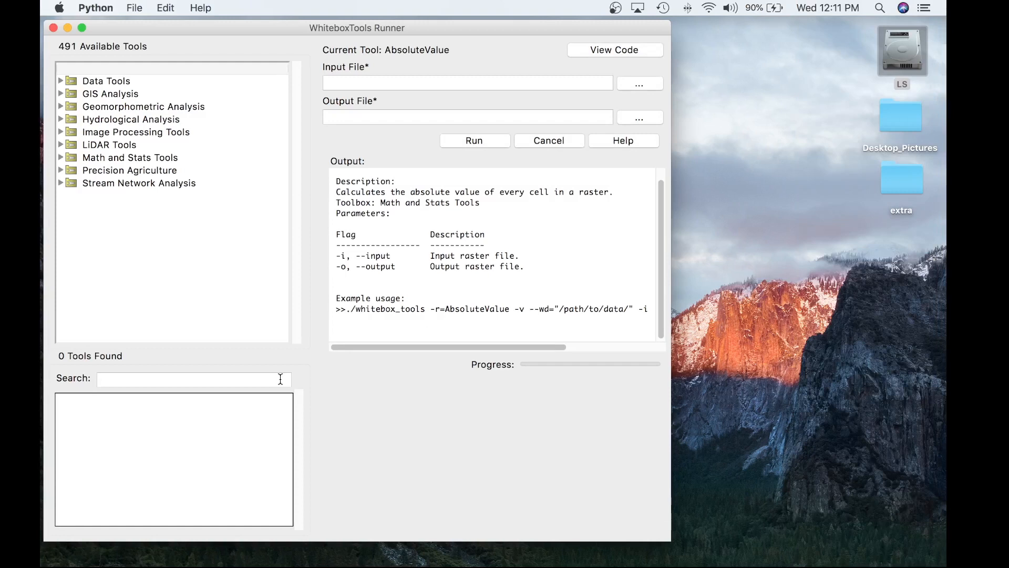
{"action": "left_click", "coordinate": [60, 170]}
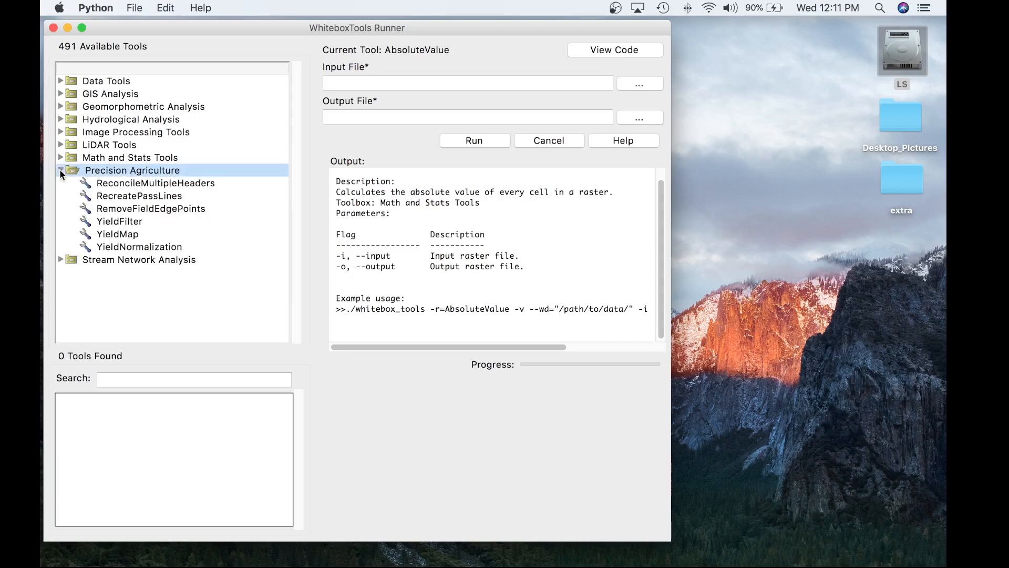
{"action": "left_click", "coordinate": [135, 208]}
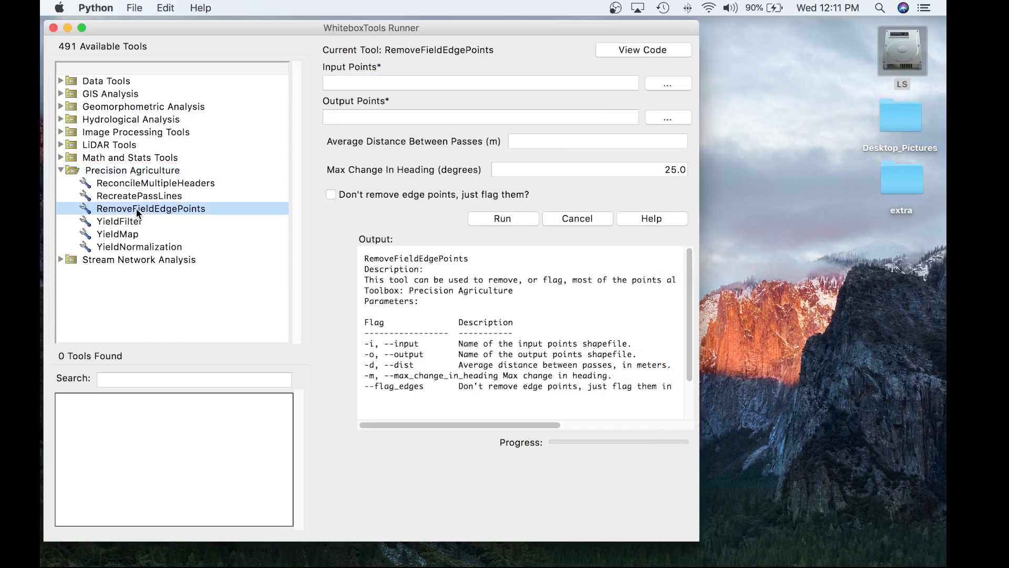
Set the input points to FieldName_Corn_raw.shp in the YieldTesting folder and the output points to removed.shp in the same folder
{"action": "left_click", "coordinate": [672, 83]}
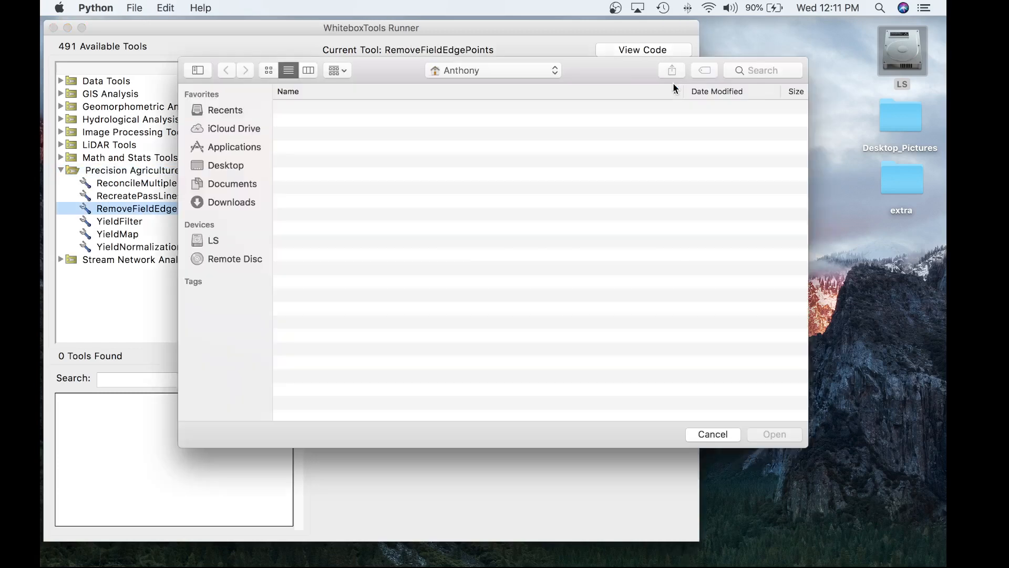
{"action": "left_click", "coordinate": [496, 74]}
{"action": "left_click", "coordinate": [512, 148]}
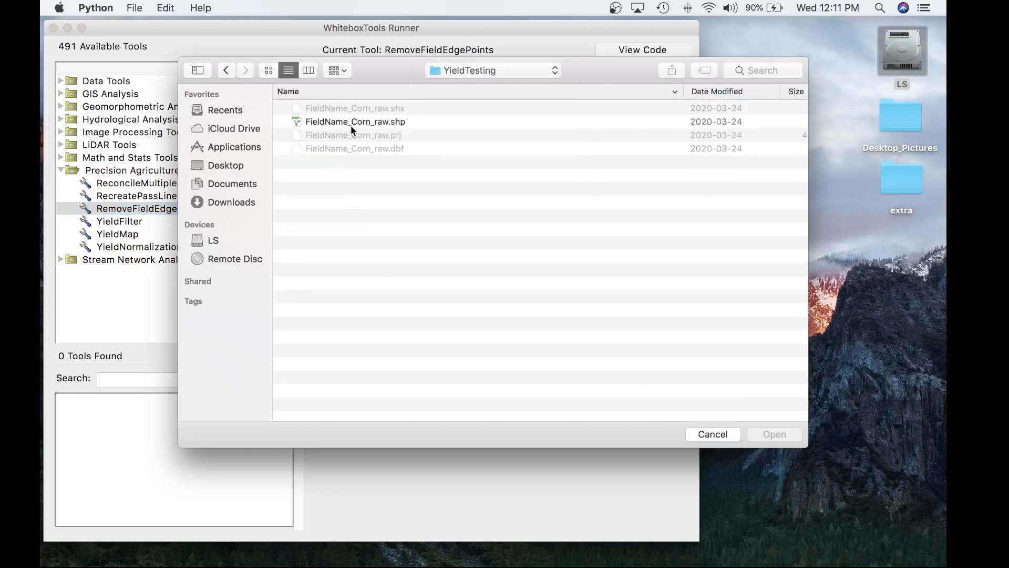
{"action": "double_click", "coordinate": [360, 123]}
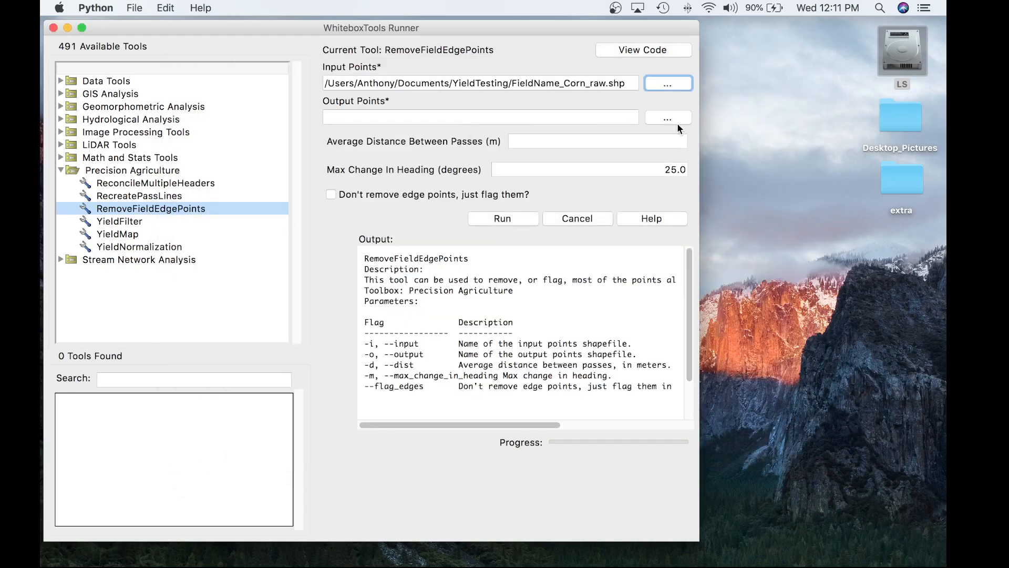
{"action": "left_click", "coordinate": [676, 119]}
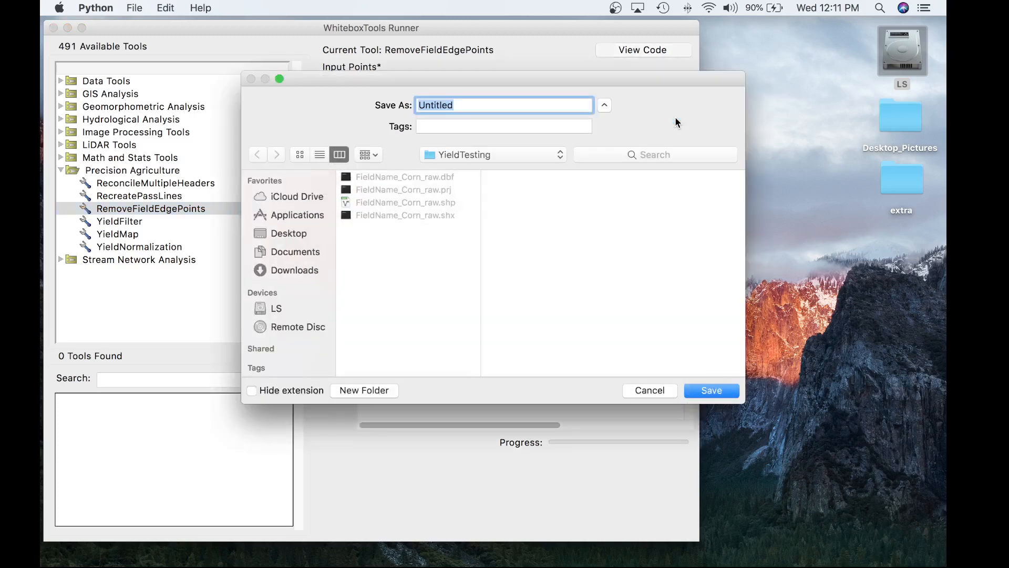
{"action": "type", "text": "removed.shp"}
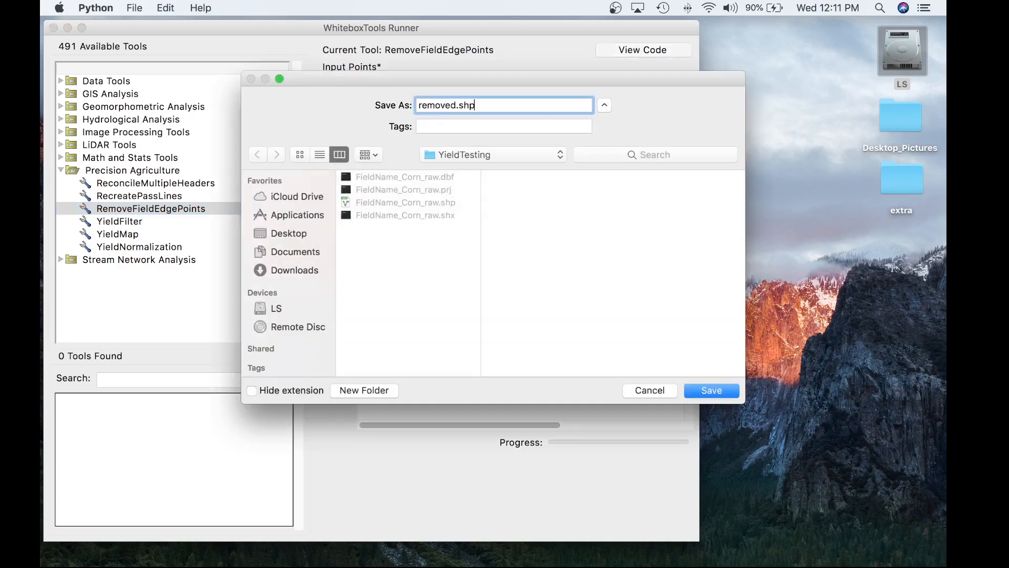
{"action": "left_click", "coordinate": [716, 391]}
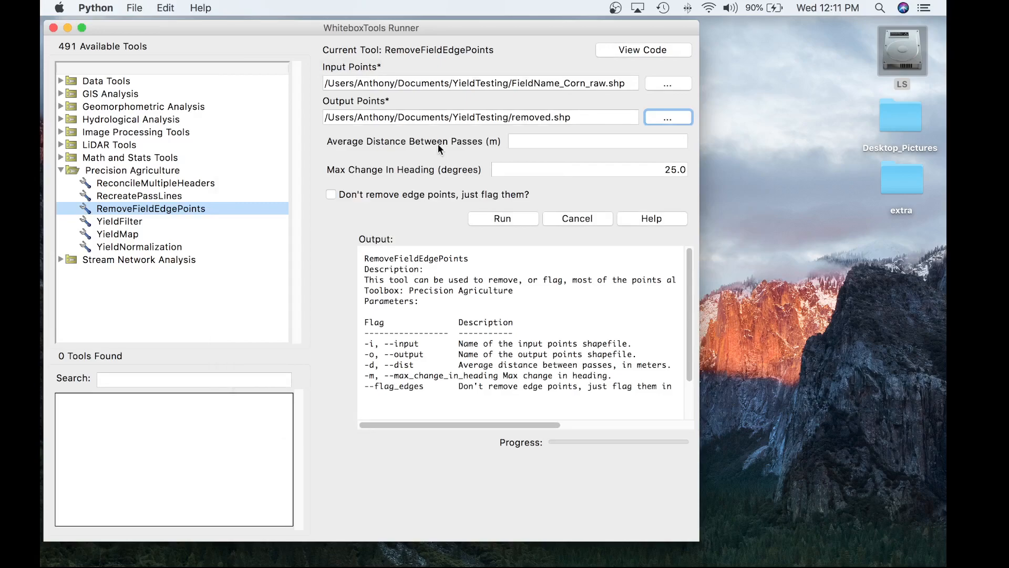
Switch to QGIS and measure the distance between two adjacent harvester passes in the field's western lobe
{"action": "key", "text": "ctrl+Left"}
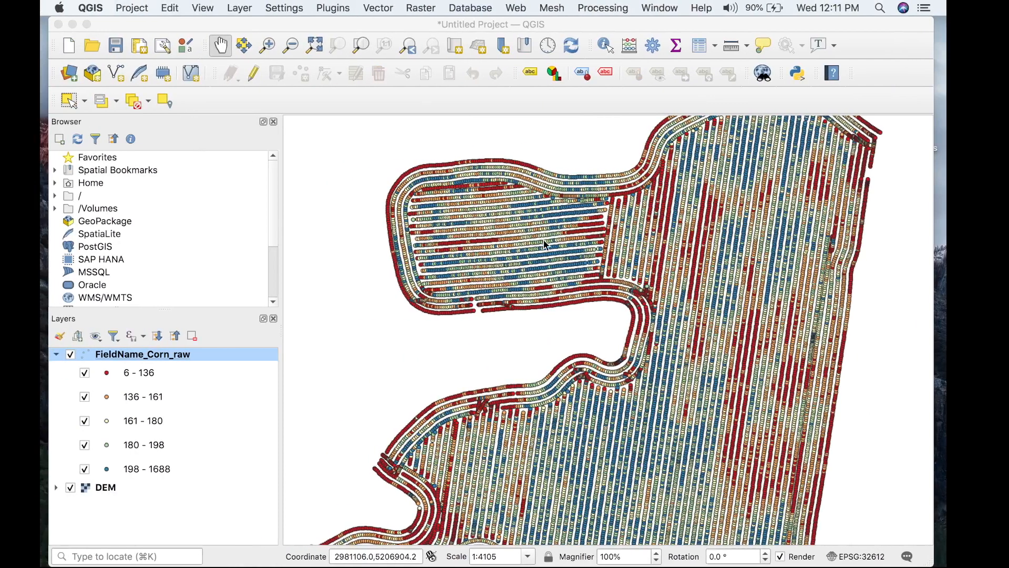
{"action": "scroll", "coordinate": [492, 213], "scroll_direction": "up", "scroll_amount": 5}
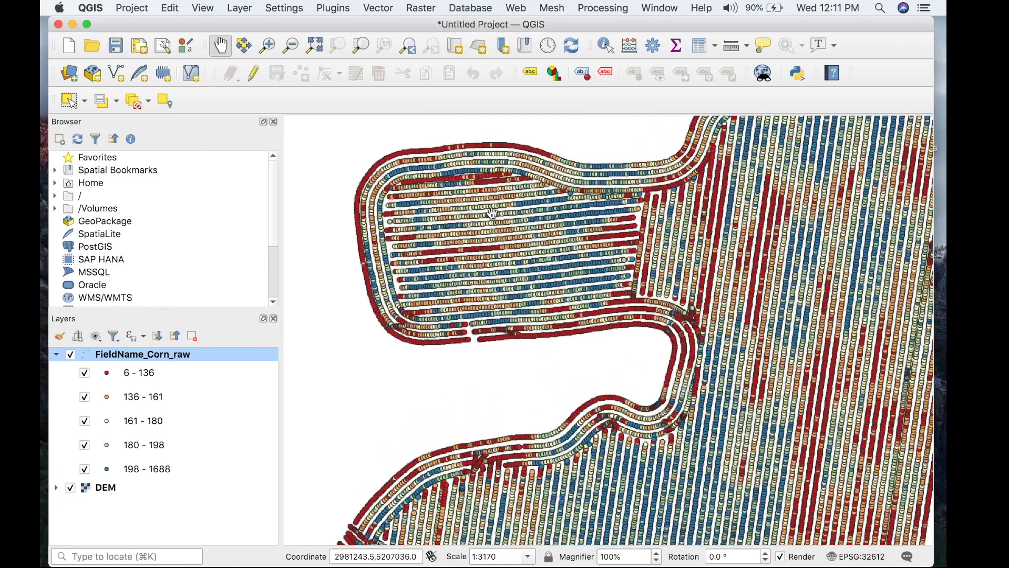
{"action": "scroll", "coordinate": [491, 212], "scroll_direction": "up", "scroll_amount": 3}
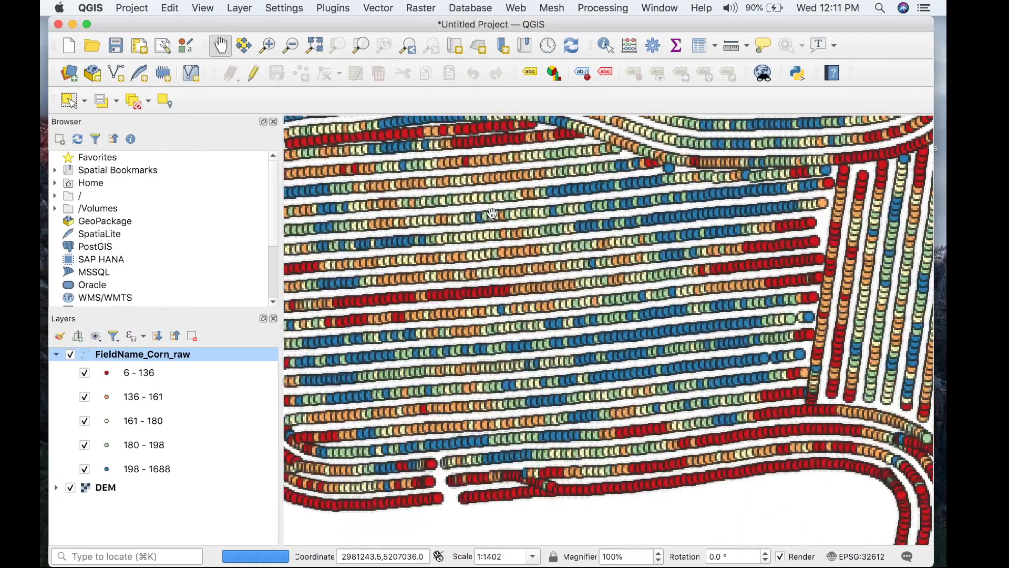
{"action": "scroll", "coordinate": [491, 213], "scroll_direction": "up", "scroll_amount": 2}
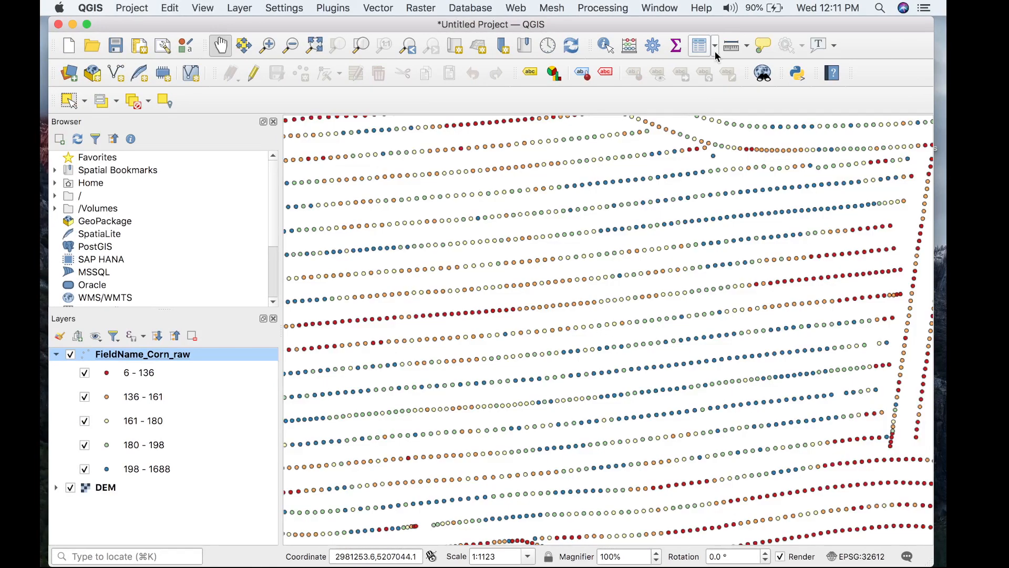
{"action": "left_click", "coordinate": [702, 47]}
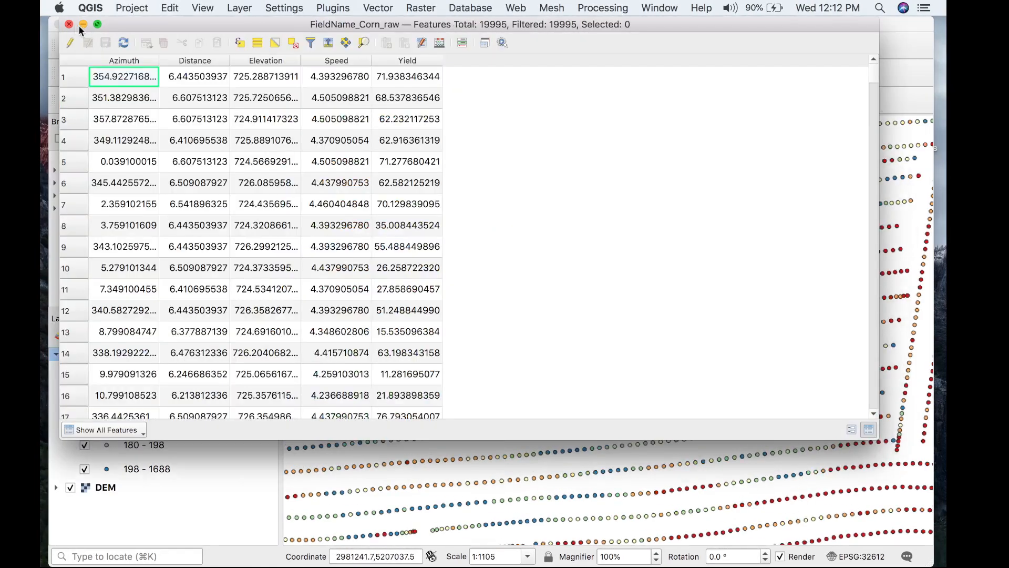
{"action": "left_click", "coordinate": [83, 24]}
{"action": "scroll", "coordinate": [632, 131], "scroll_direction": "up", "scroll_amount": 2}
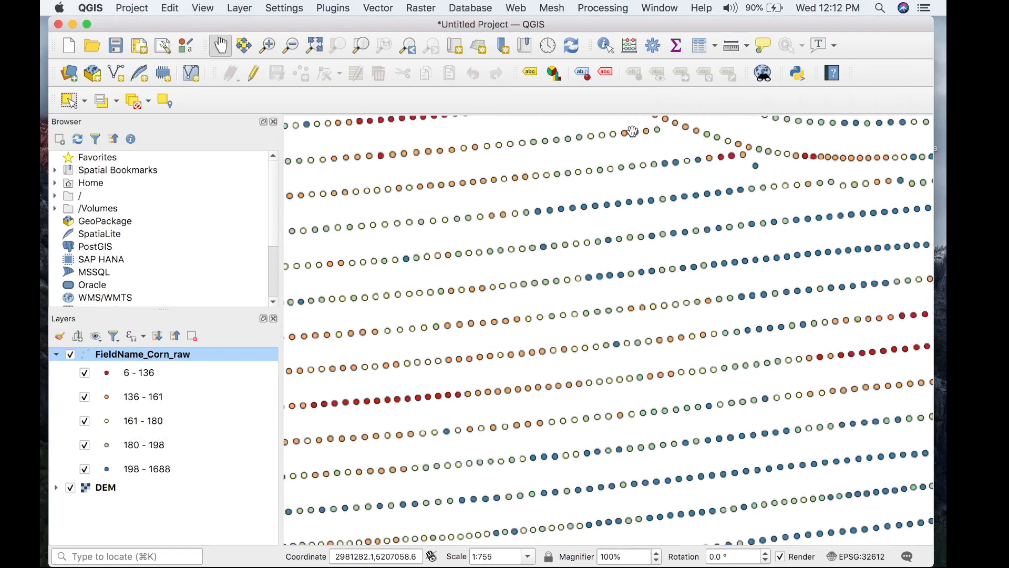
{"action": "scroll", "coordinate": [632, 131], "scroll_direction": "up", "scroll_amount": 1}
{"action": "left_click", "coordinate": [732, 45]}
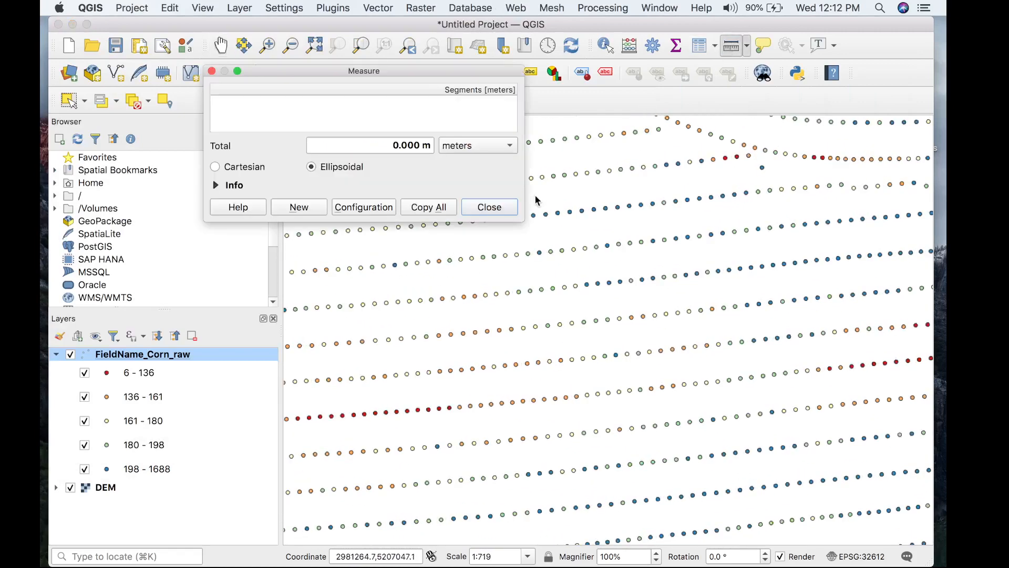
{"action": "left_click", "coordinate": [565, 175]}
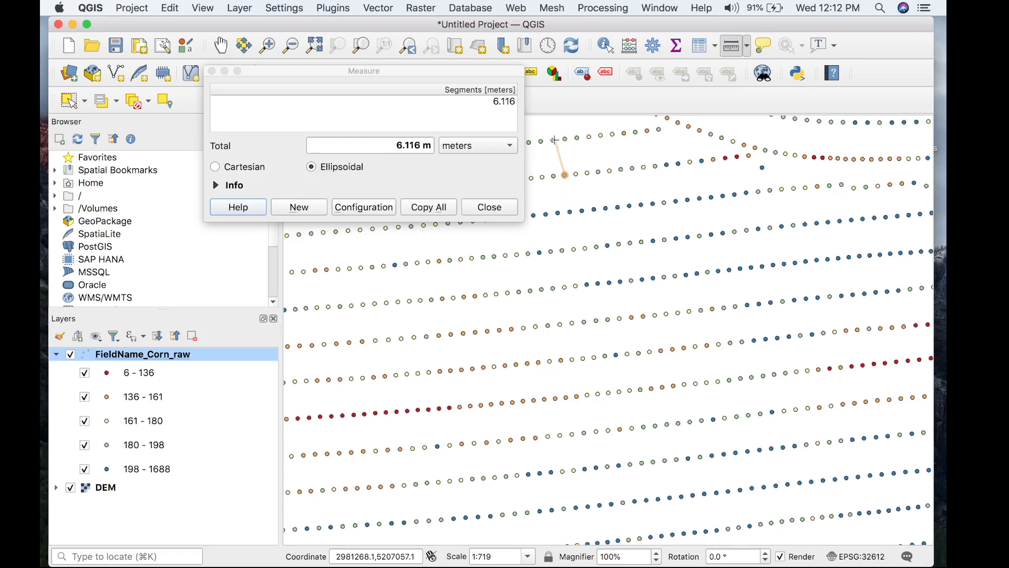
{"action": "left_click", "coordinate": [499, 206]}
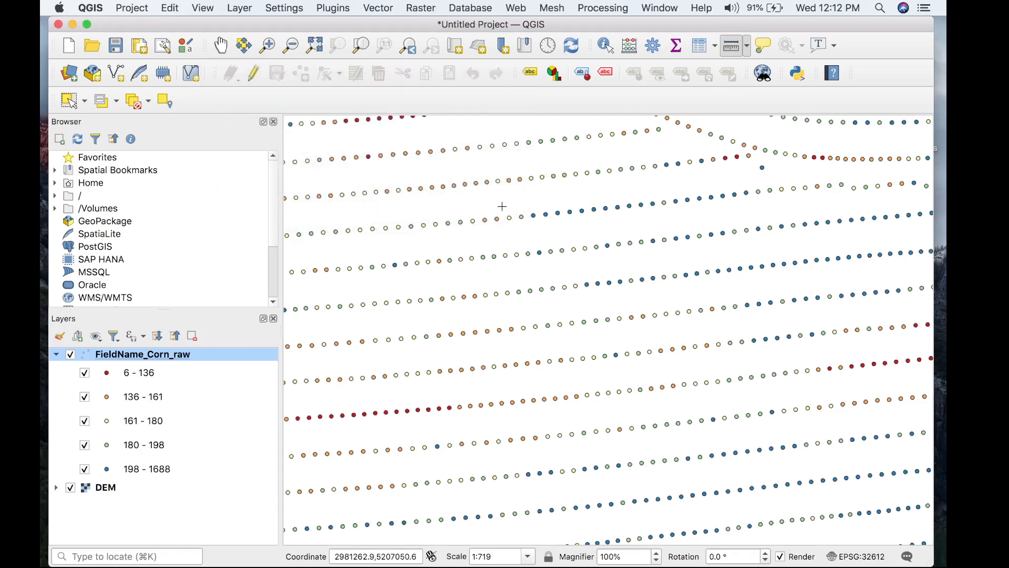
In WhiteboxTools Runner, set the average distance between passes to 6 m and run the tool with edge points removed rather than flagged
{"action": "key", "text": "super+h"}
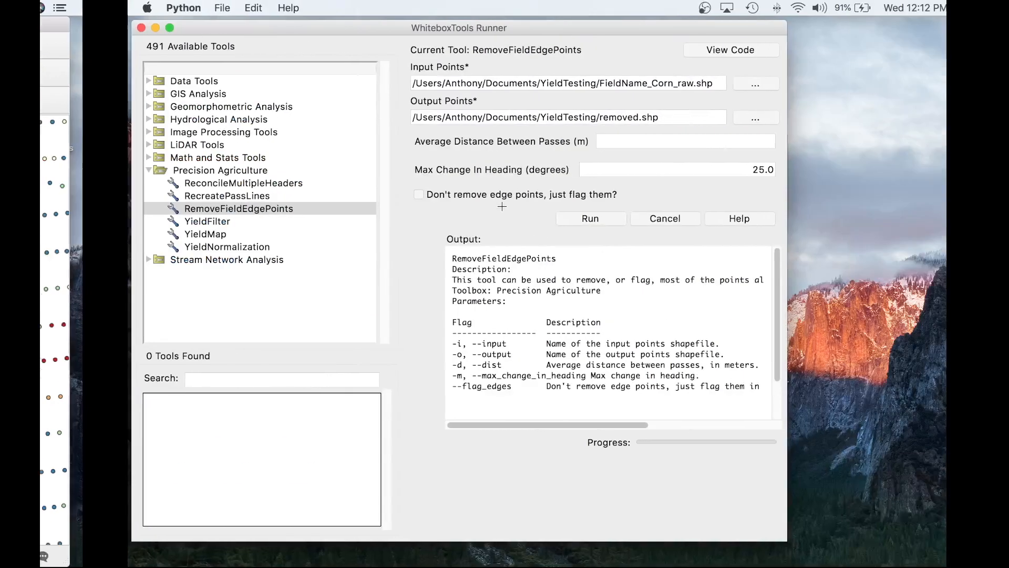
{"action": "left_click", "coordinate": [656, 141]}
{"action": "type", "text": "6"}
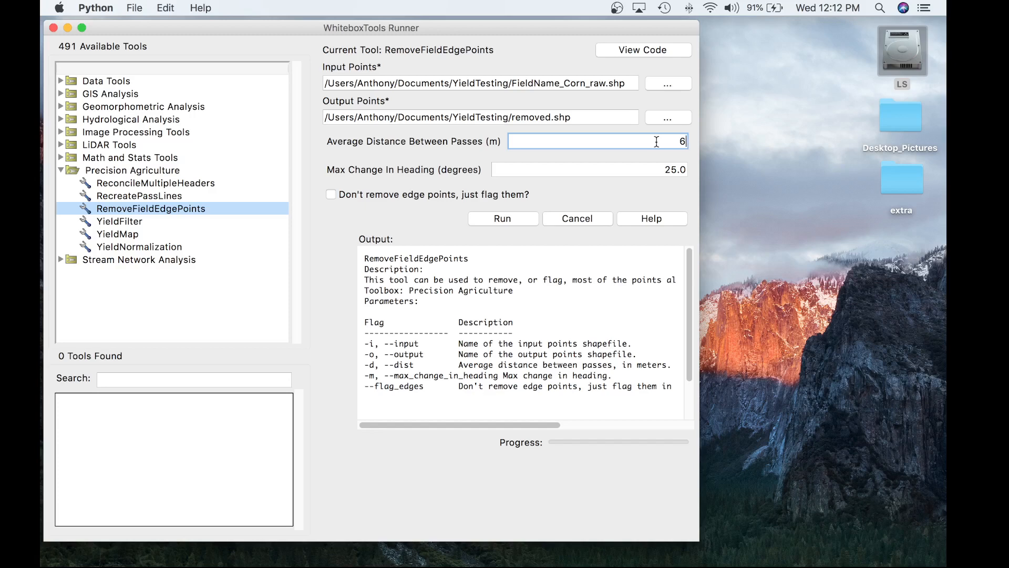
{"action": "left_click", "coordinate": [331, 195]}
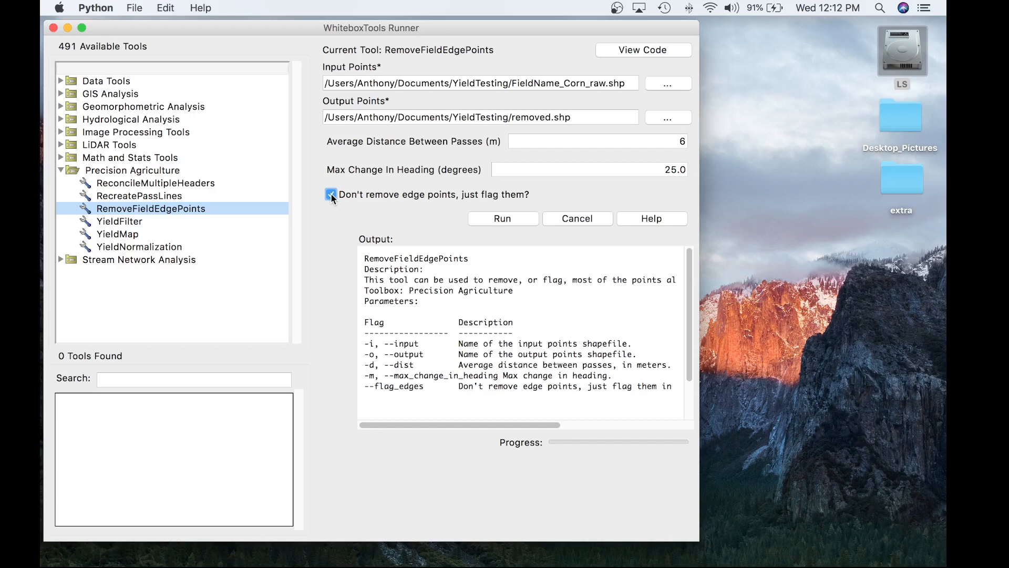
{"action": "left_click", "coordinate": [332, 196]}
{"action": "left_click", "coordinate": [494, 219]}
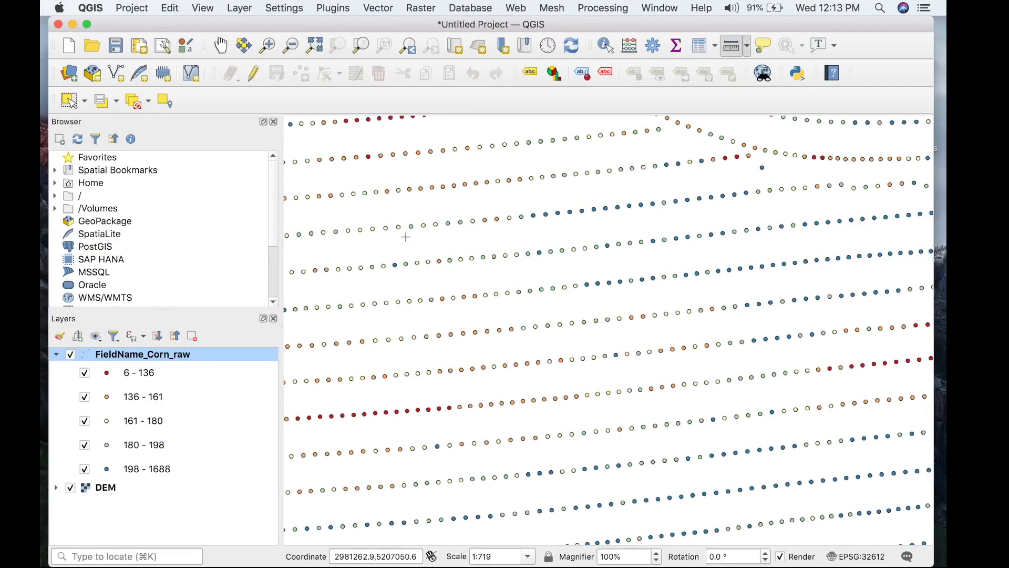
In QGIS, change the FieldName_Corn_raw layer's symbology from graduated to Single Symbol
{"action": "left_click", "coordinate": [358, 47]}
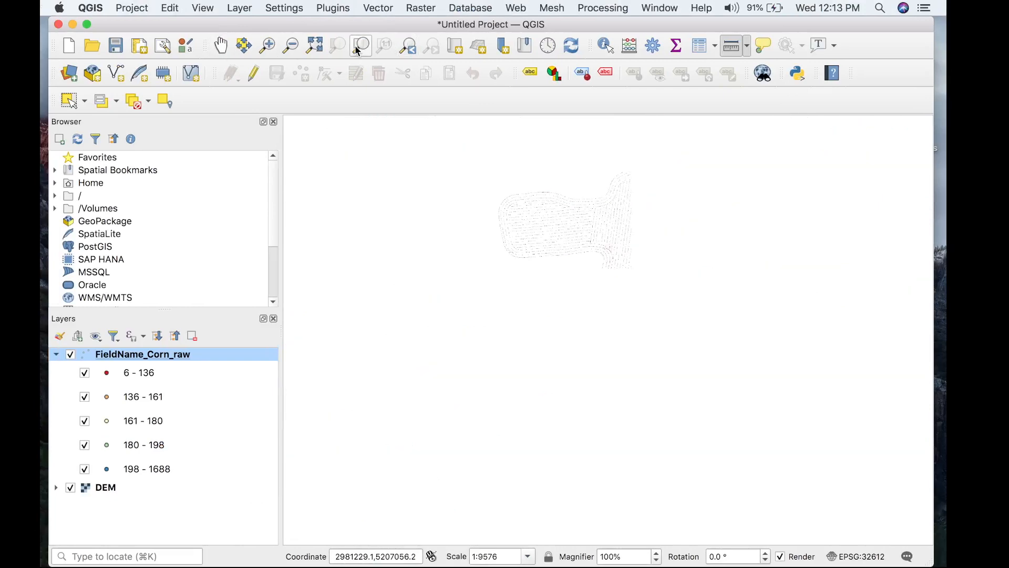
{"action": "left_click", "coordinate": [154, 356]}
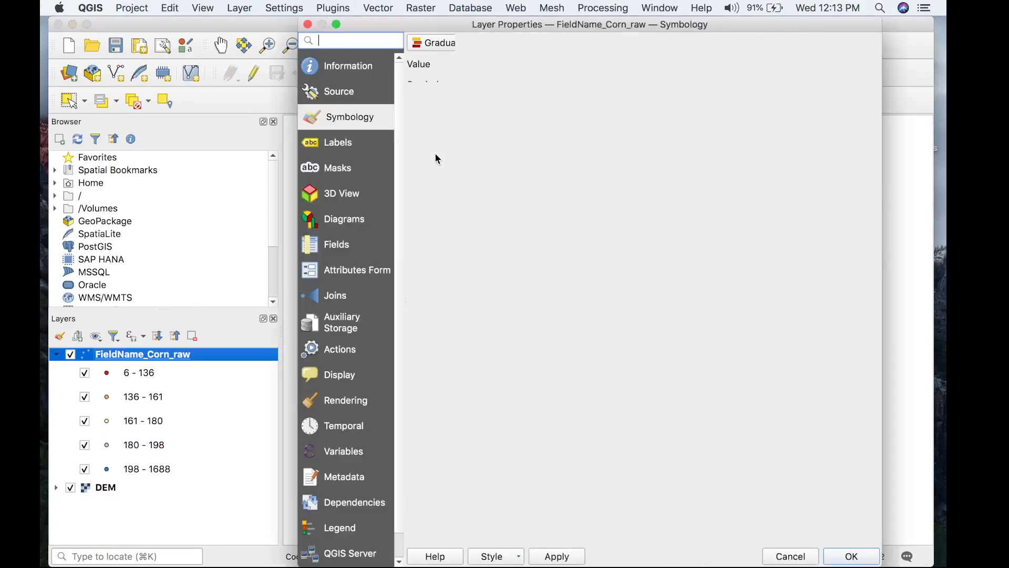
{"action": "left_click", "coordinate": [659, 41]}
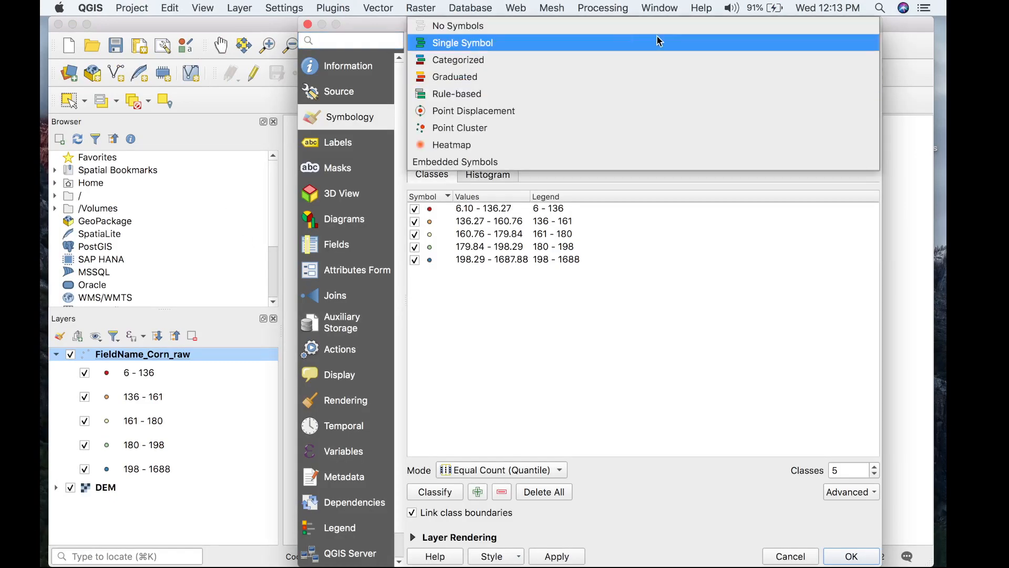
{"action": "left_click", "coordinate": [624, 37]}
{"action": "left_click", "coordinate": [849, 558]}
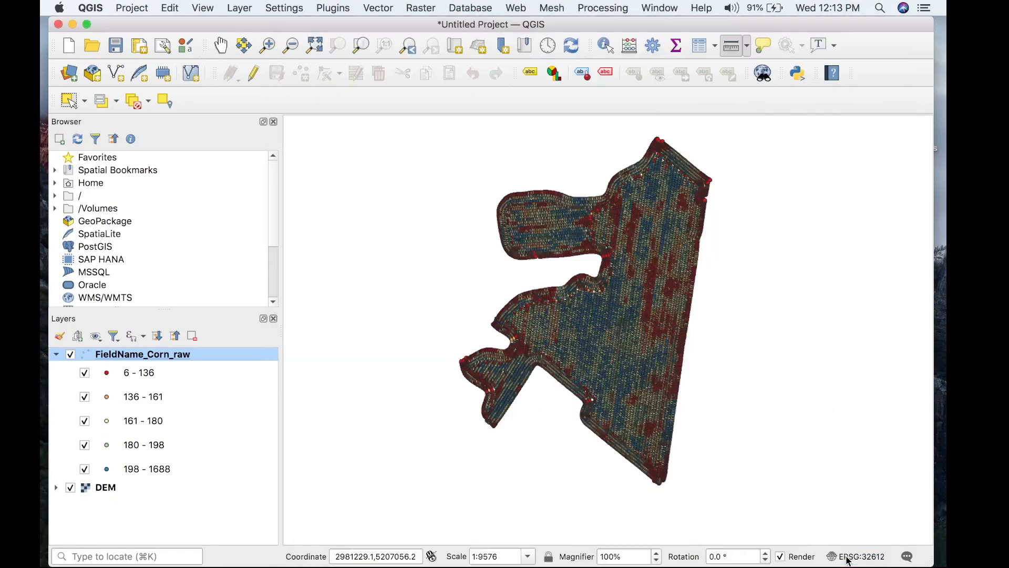
{"action": "scroll", "coordinate": [635, 280], "scroll_direction": "up", "scroll_amount": 1}
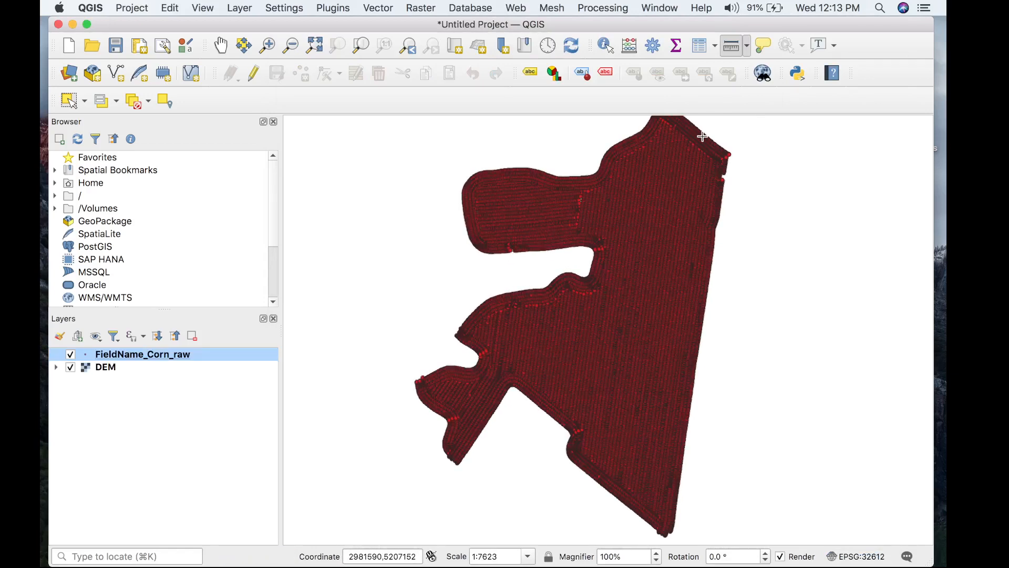
Add removed.shp from the YieldTesting folder to the project as a vector layer
{"action": "left_click", "coordinate": [69, 73]}
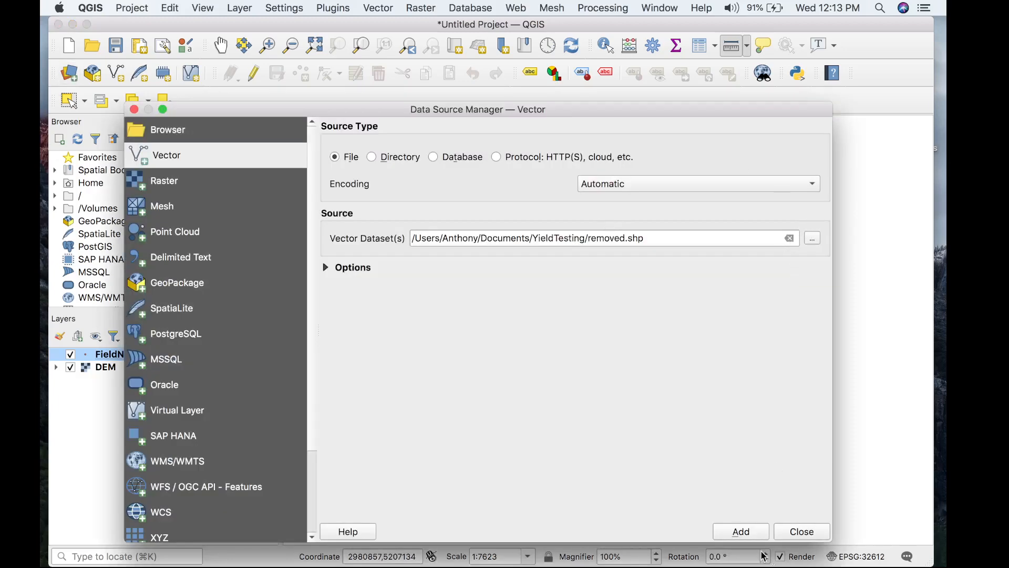
{"action": "left_click", "coordinate": [741, 531]}
{"action": "left_click", "coordinate": [800, 533]}
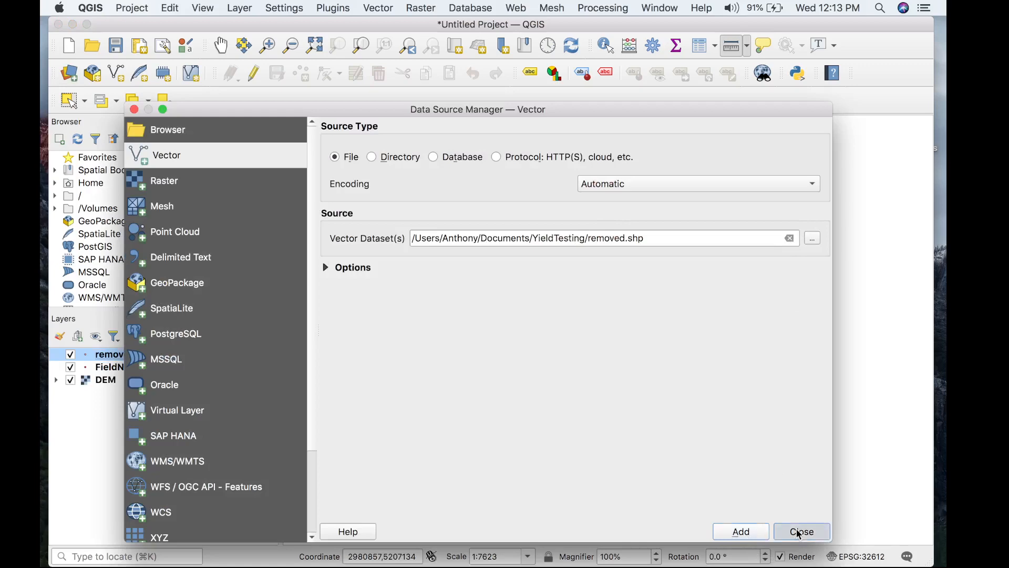
Colour the removed layer's point markers bright green and inspect the field edges against the raw points
{"action": "left_click", "coordinate": [138, 357]}
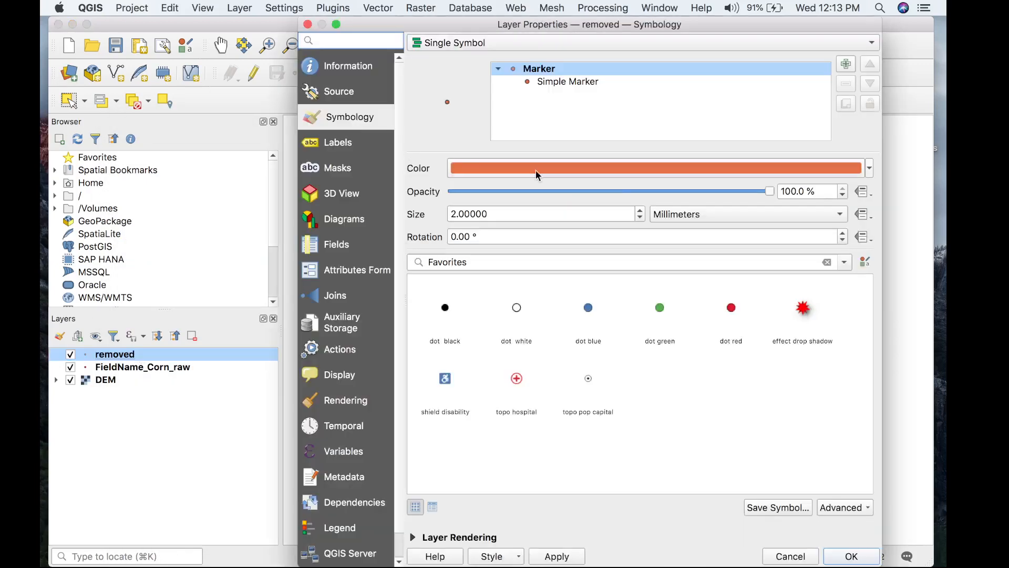
{"action": "left_click", "coordinate": [869, 169]}
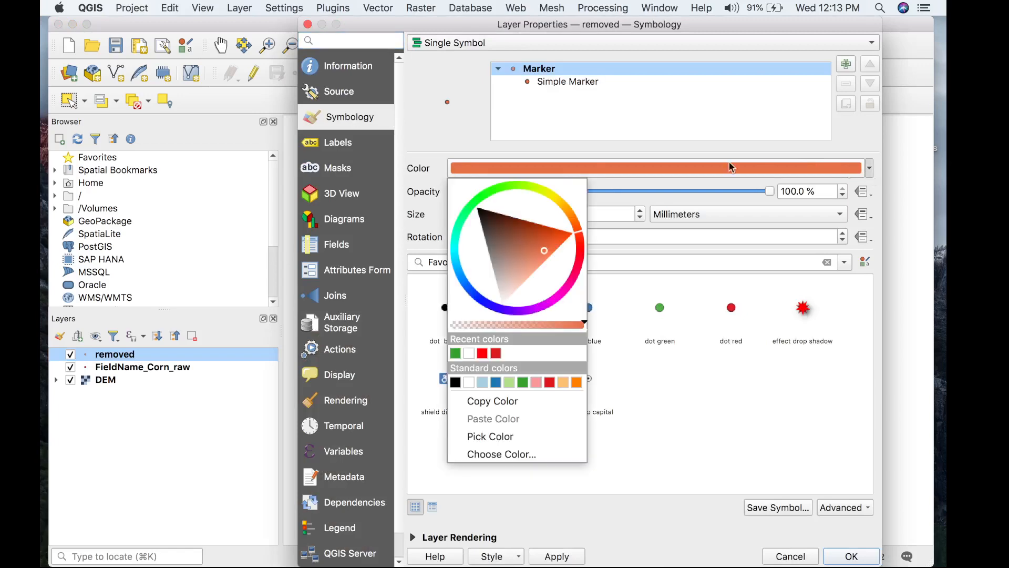
{"action": "left_click", "coordinate": [478, 206]}
{"action": "left_click_drag", "start_coordinate": [505, 222], "coordinate": [459, 204]}
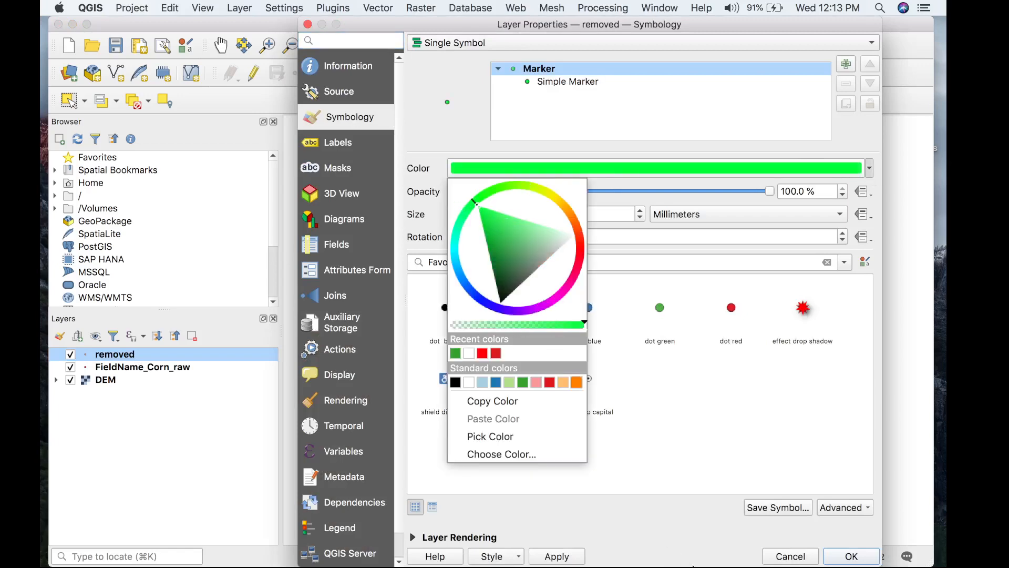
{"action": "left_click", "coordinate": [844, 557]}
{"action": "left_click", "coordinate": [848, 556]}
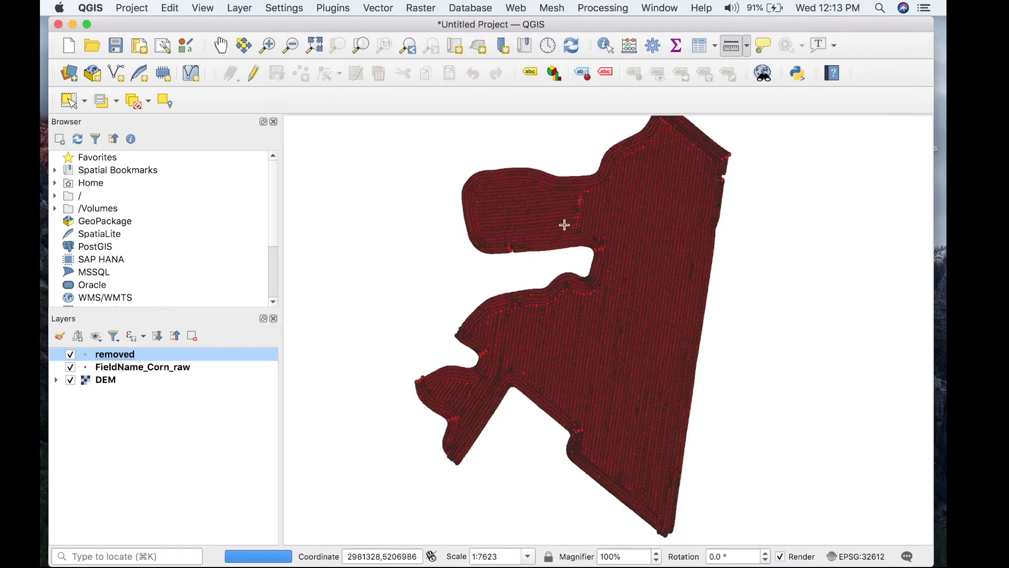
{"action": "scroll", "coordinate": [479, 191], "scroll_direction": "up", "scroll_amount": 5}
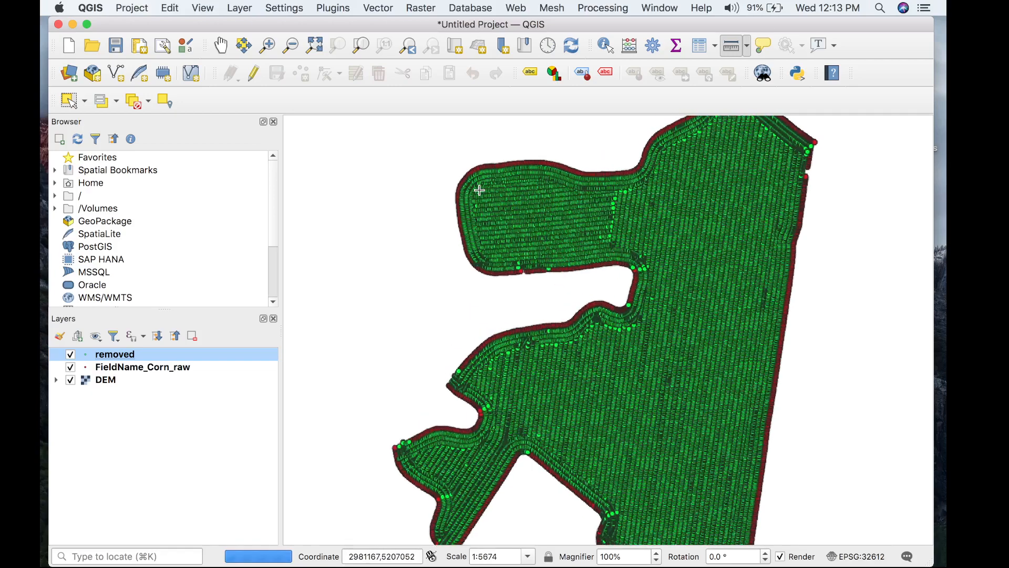
{"action": "scroll", "coordinate": [479, 190], "scroll_direction": "up", "scroll_amount": 3}
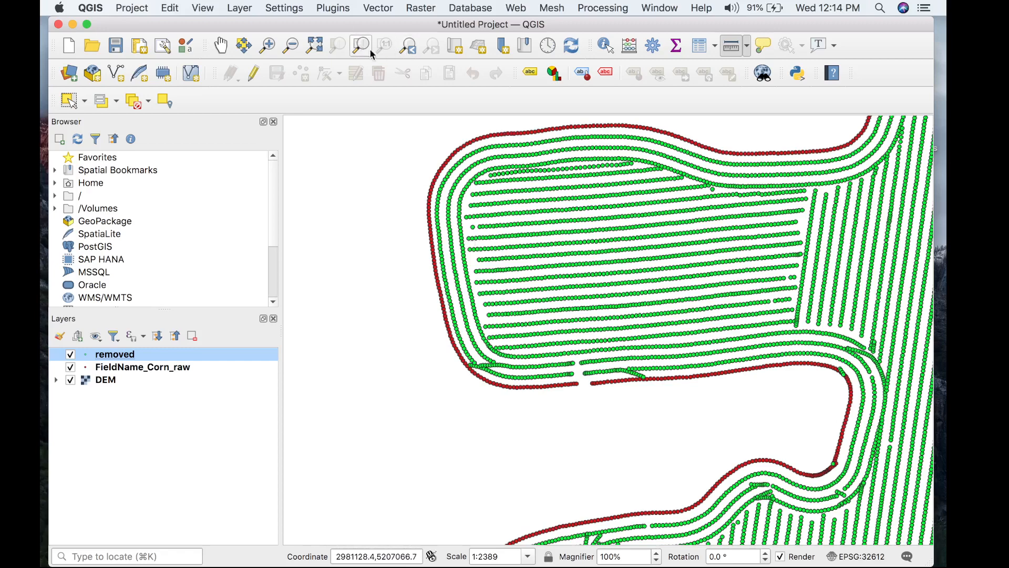
Examine the field's boundary up to its northern corner, comparing the green removed layer with the red raw corn points
{"action": "left_click", "coordinate": [220, 45]}
{"action": "left_click_drag", "start_coordinate": [820, 178], "coordinate": [666, 303]}
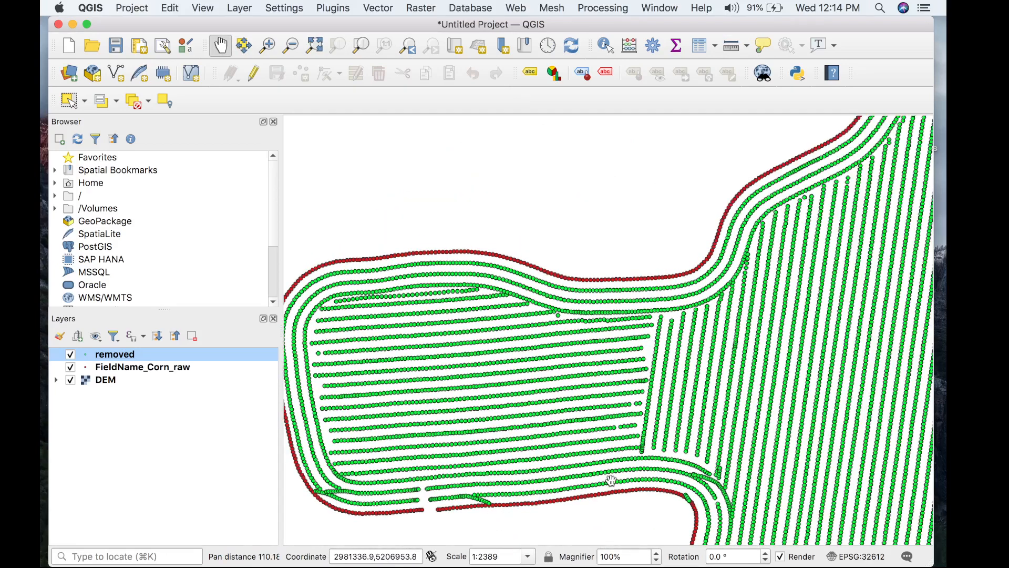
{"action": "left_click_drag", "start_coordinate": [611, 480], "coordinate": [604, 420]}
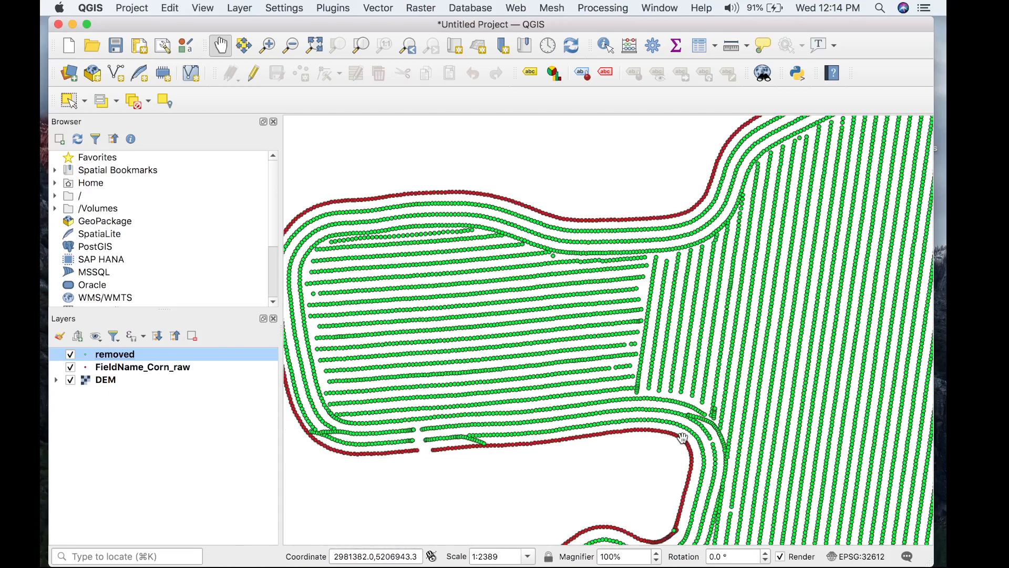
{"action": "left_click_drag", "start_coordinate": [768, 195], "coordinate": [622, 295]}
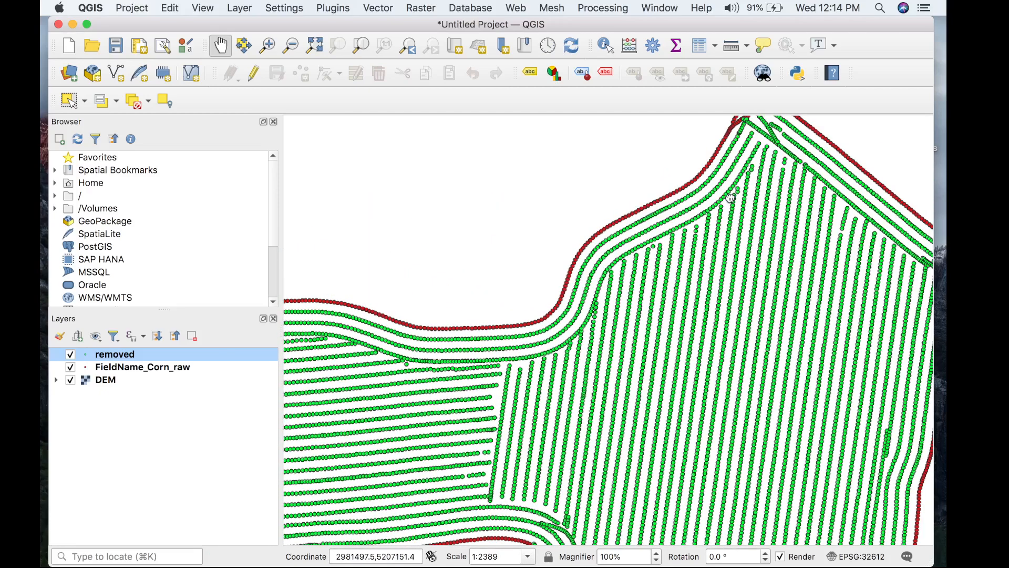
{"action": "left_click_drag", "start_coordinate": [708, 229], "coordinate": [676, 257]}
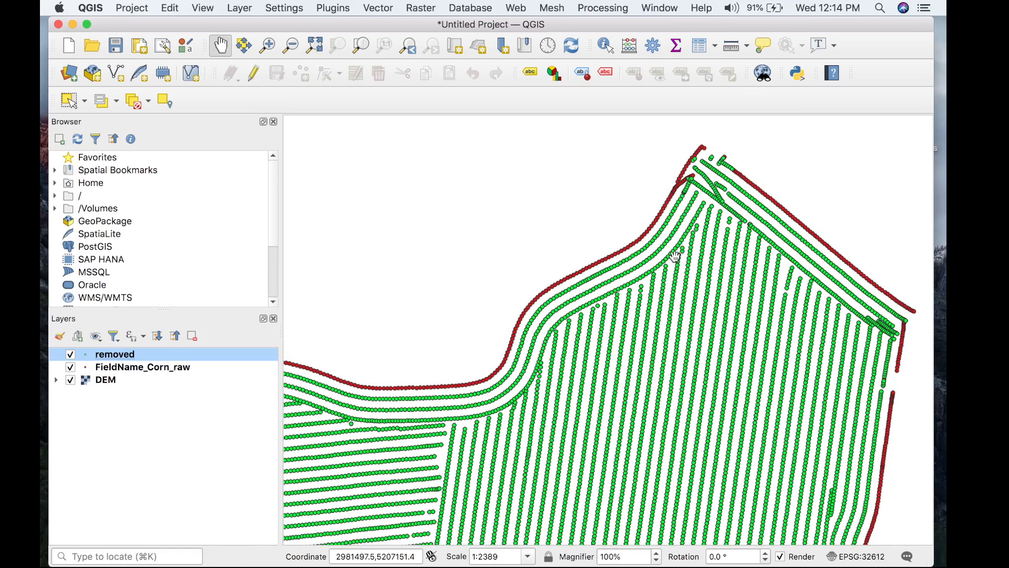
Switch to WhiteboxTools Runner to review the RemoveFieldEdgePoints option for flagging edge points, and return to the QGIS map
{"action": "key", "text": "ctrl+Right"}
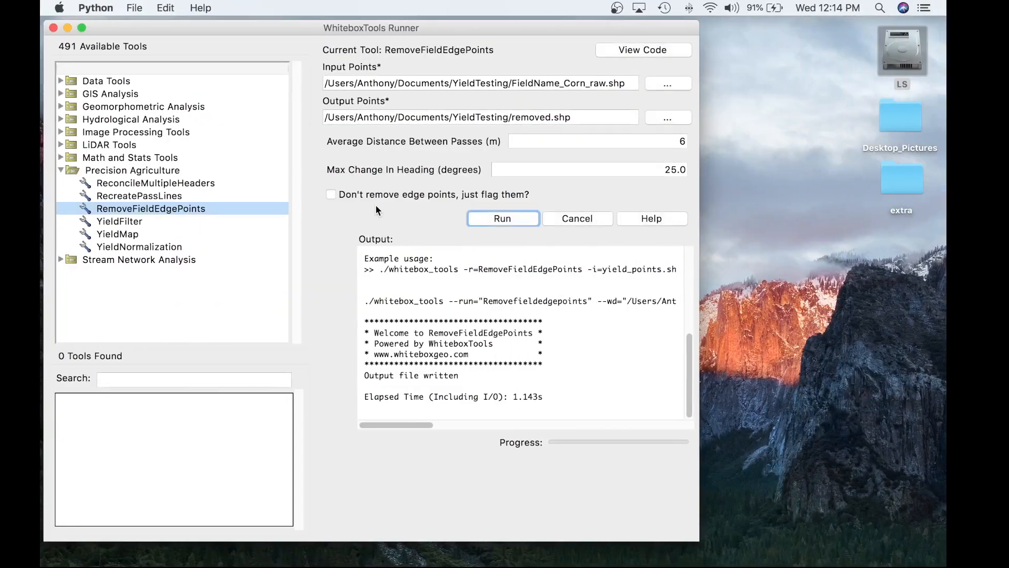
{"action": "key", "text": "ctrl+Left"}
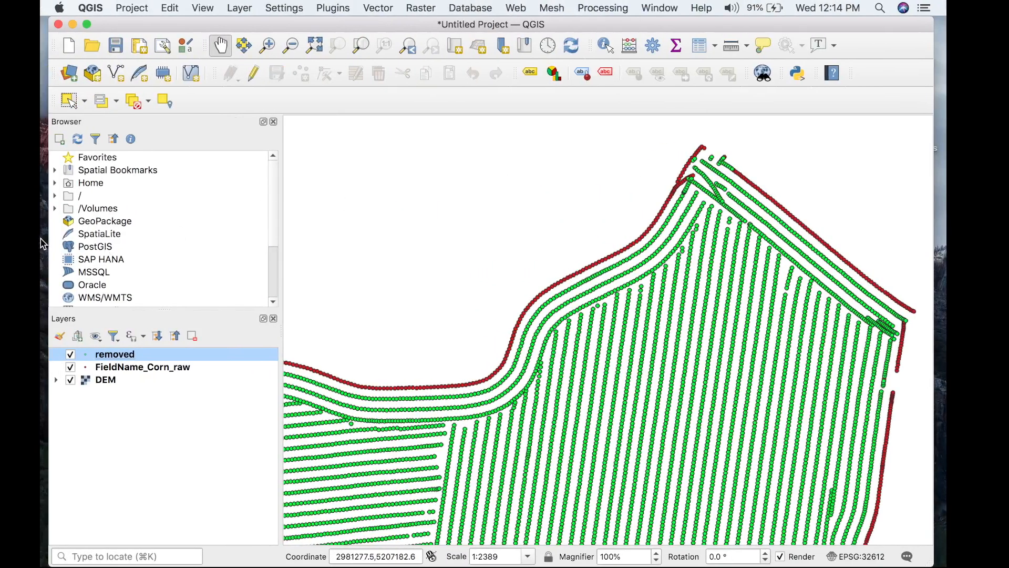
{"action": "left_click", "coordinate": [42, 243]}
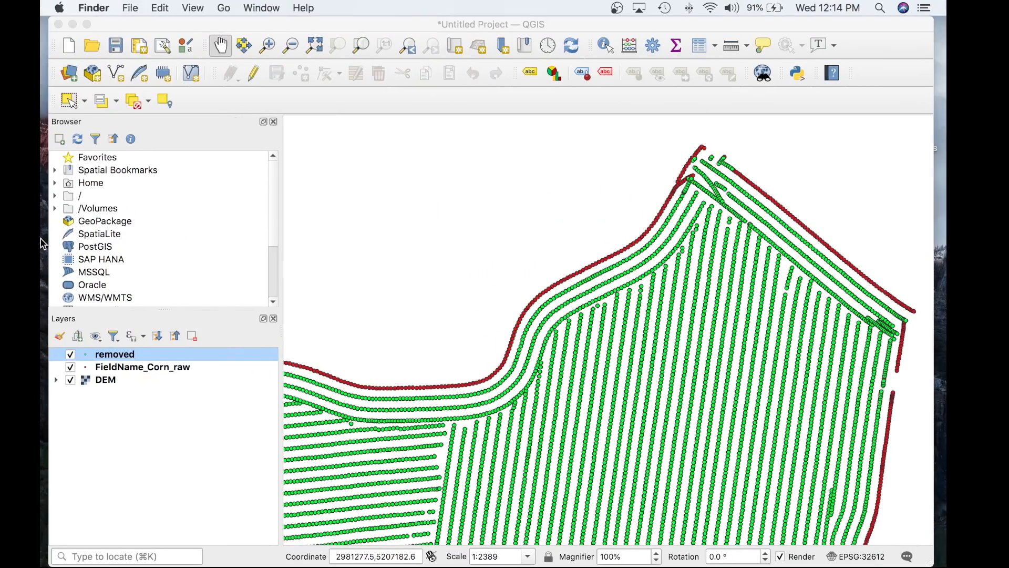